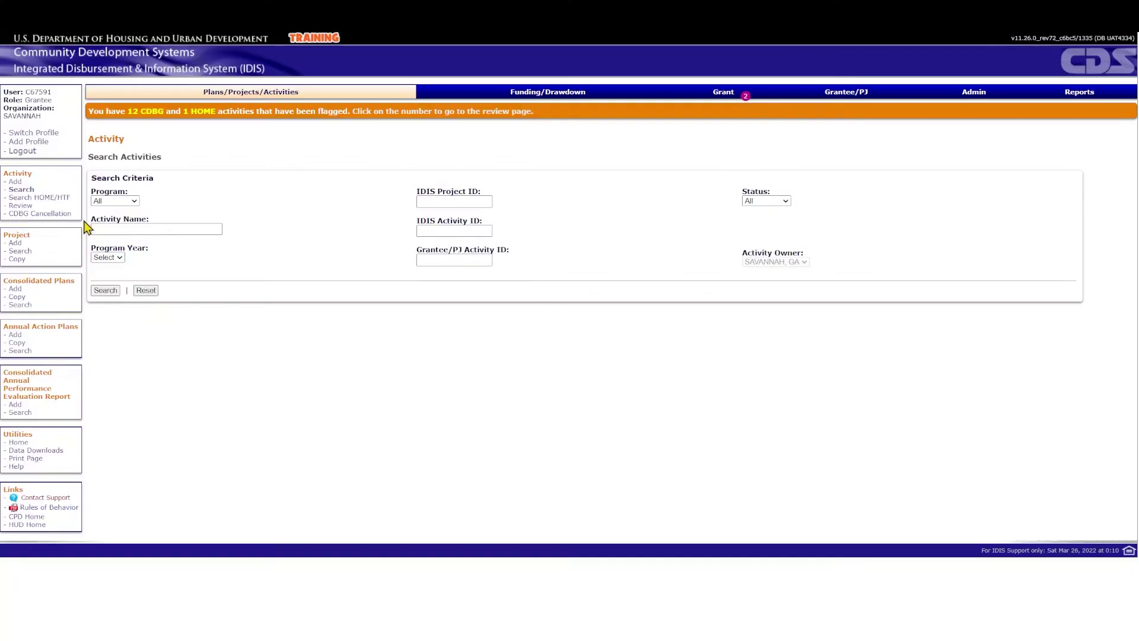
Step: Start a new activity and assign it to the 2021 HOME-ARP project, found by searching 2021 projects under the HOME program
left_click(17, 182)
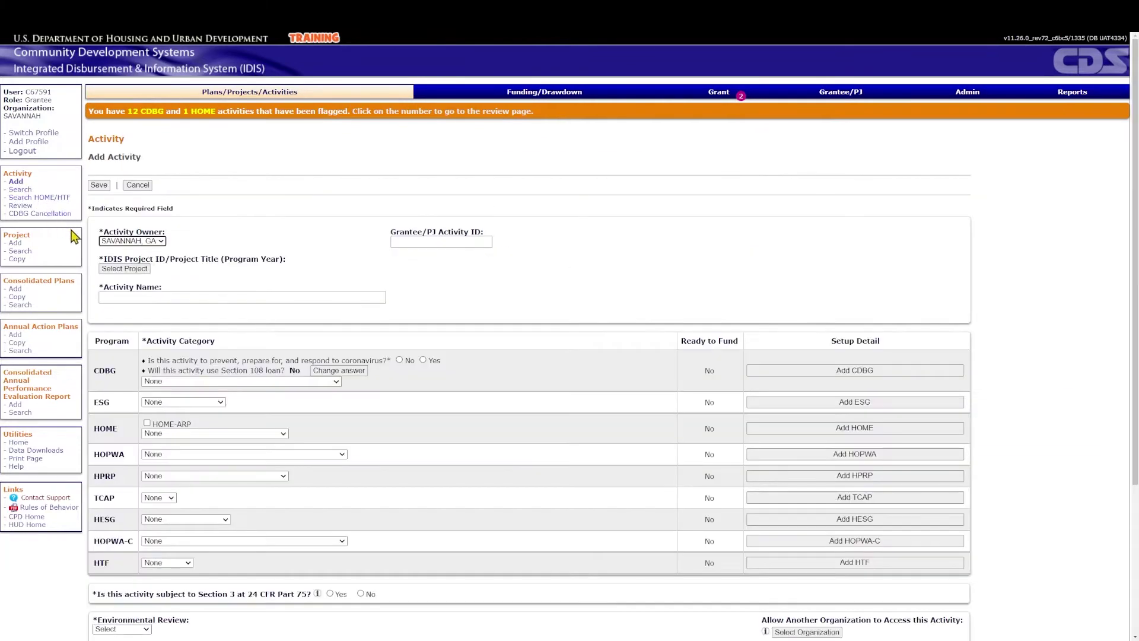
left_click(148, 273)
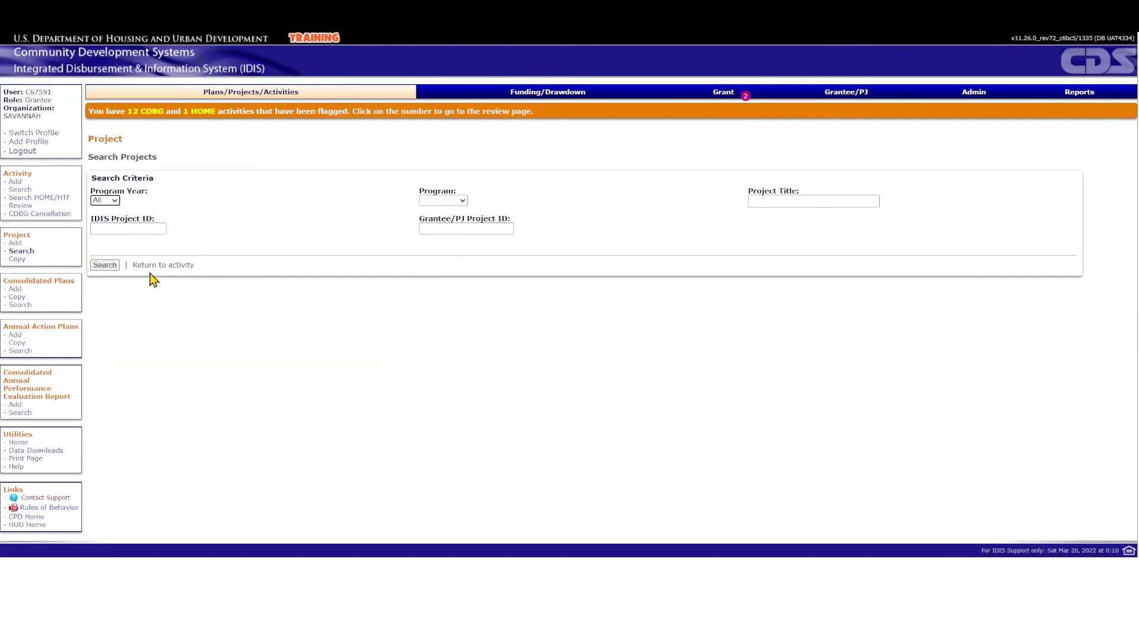
left_click(460, 202)
left_click(452, 231)
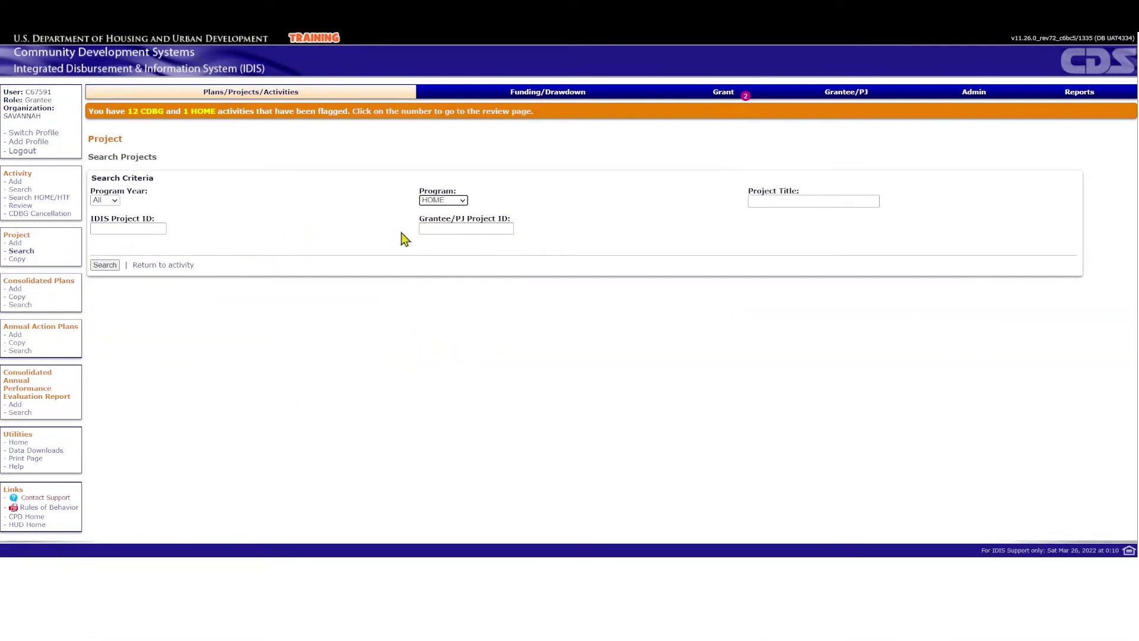
left_click(115, 202)
left_click(106, 230)
left_click(118, 268)
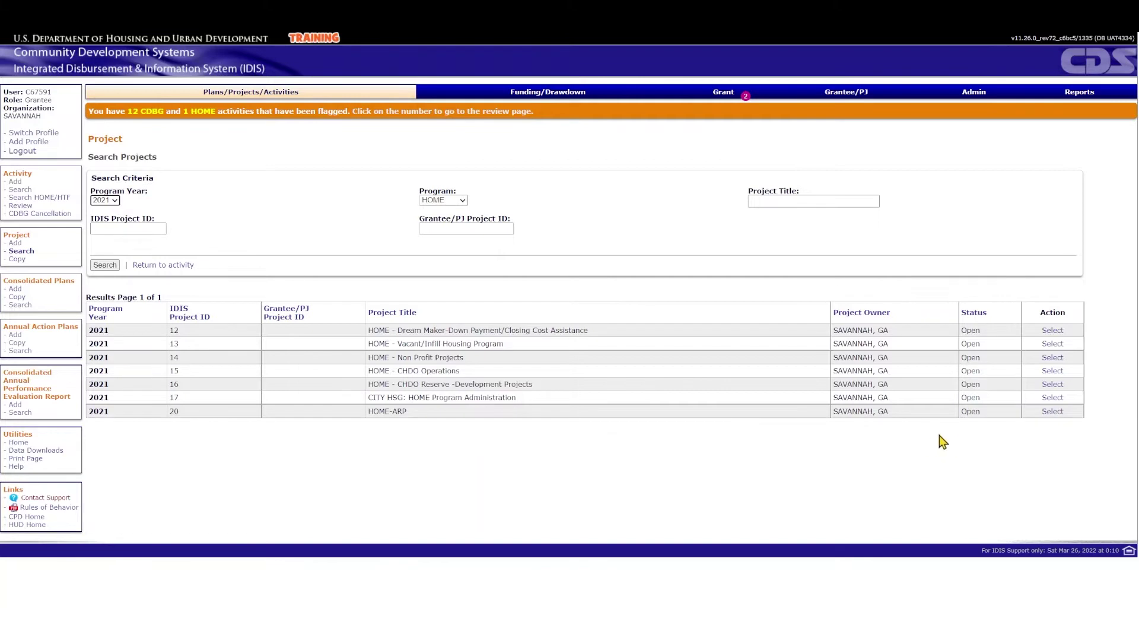
left_click(1056, 414)
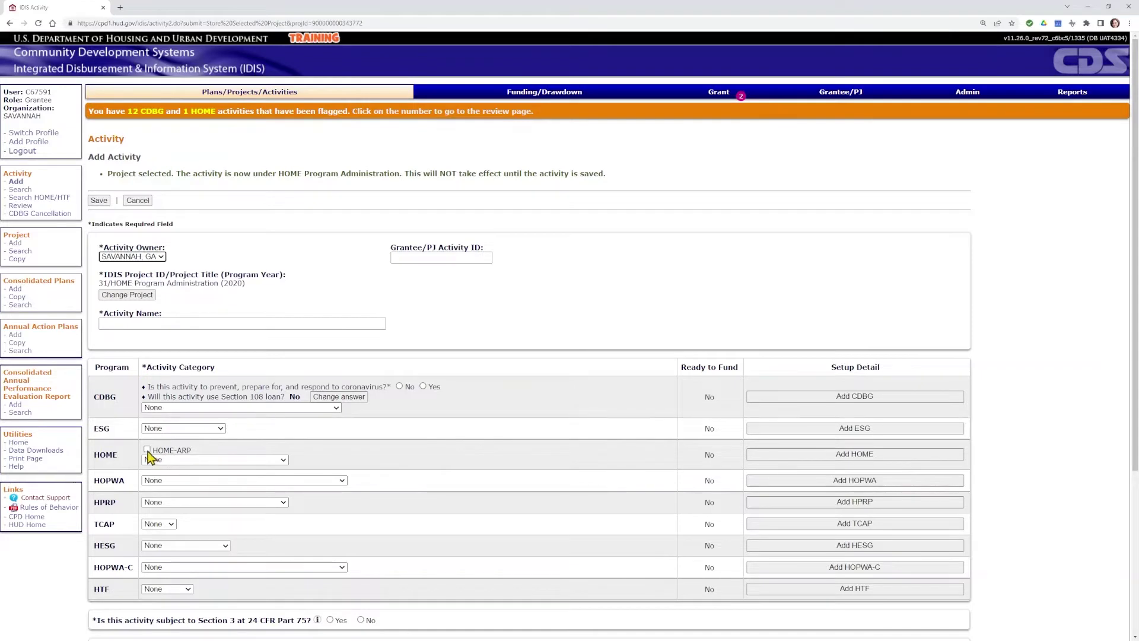
Step: Mark the HOME program entry as HOME-ARP and set its activity category to AD/CO/CB
left_click(147, 450)
left_click(264, 460)
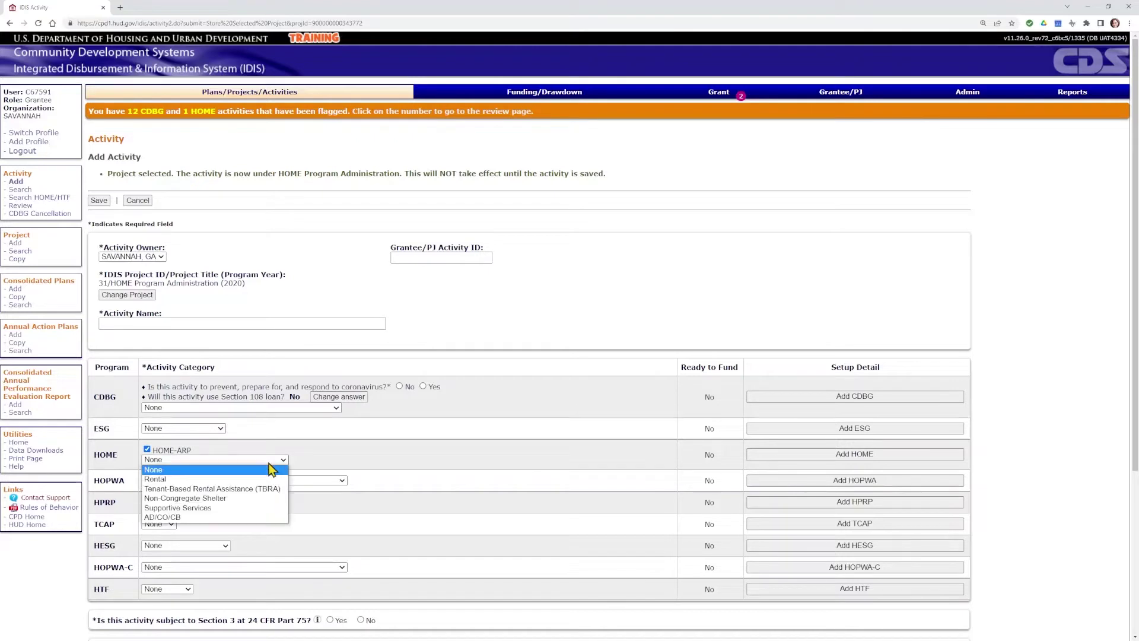
left_click(264, 518)
Step: Answer No to the Section 3 question, set Environmental Review to EXEMPT, and name the activity HOME-ARP Administration Activity
scroll(364, 493, "down", 2)
left_click(146, 523)
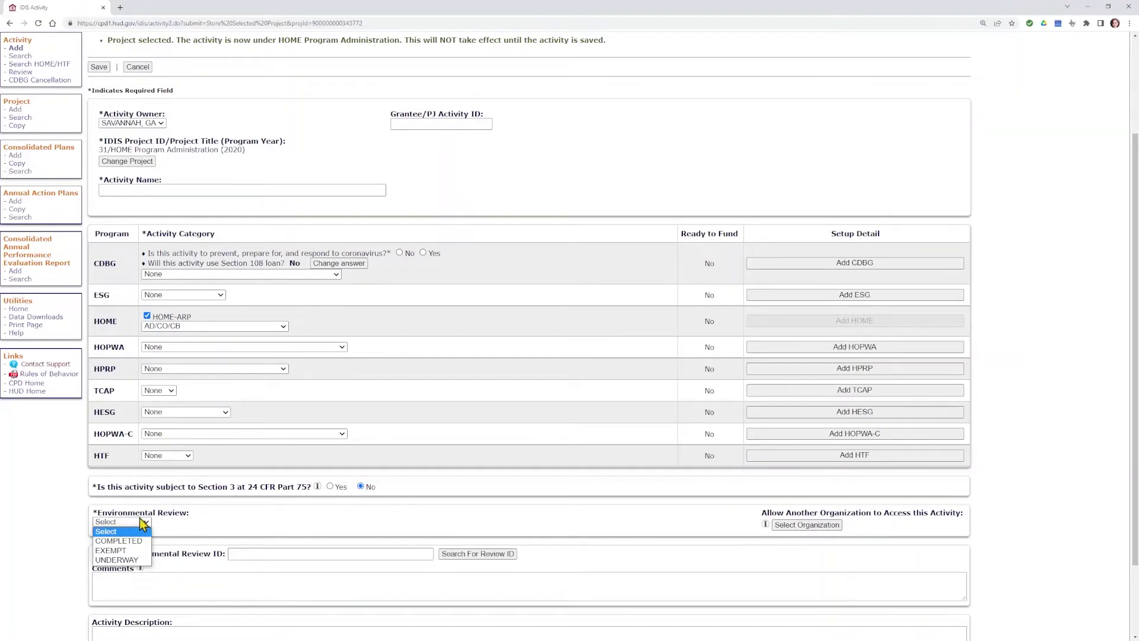
left_click(112, 551)
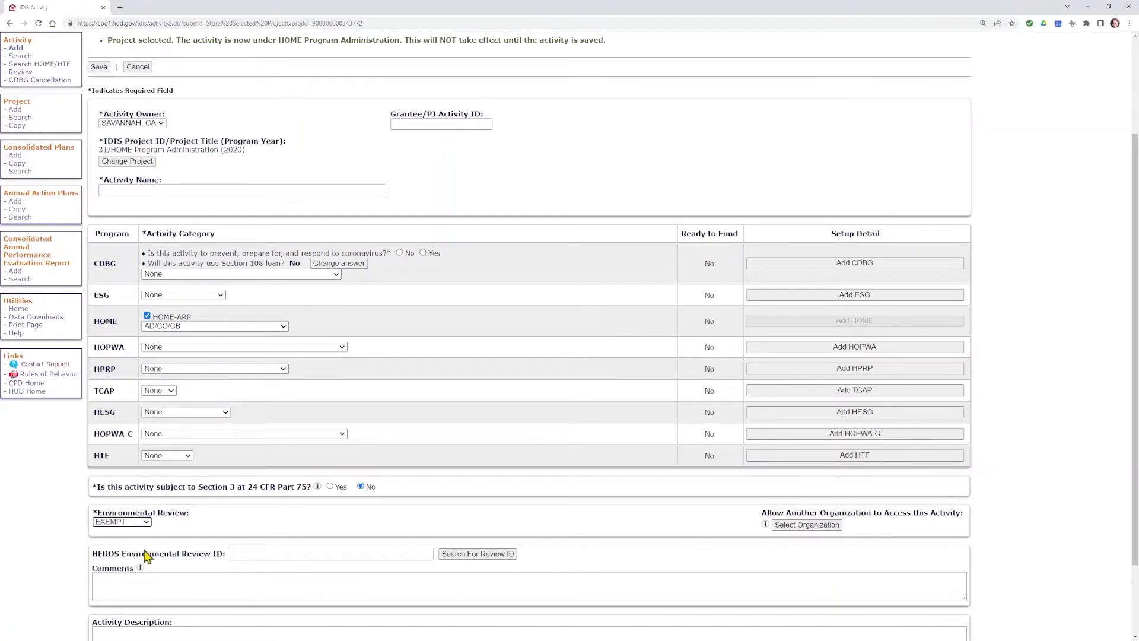
type("HOME-ARP Administration Activity")
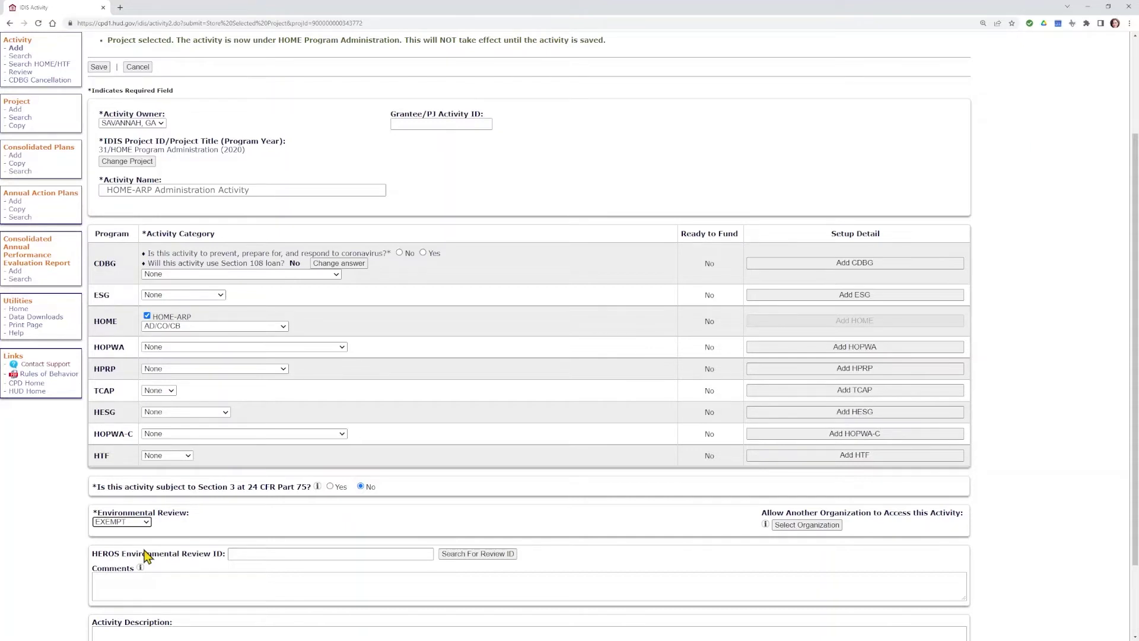
key("Return")
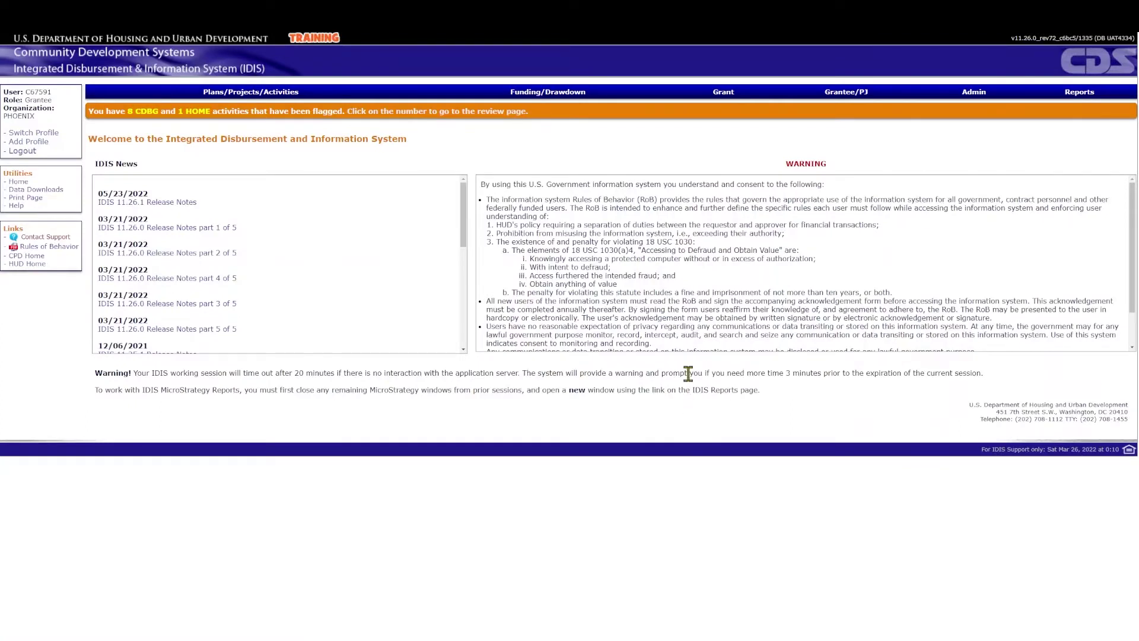
Step: Search the organization's grants filtered by program
left_click(727, 95)
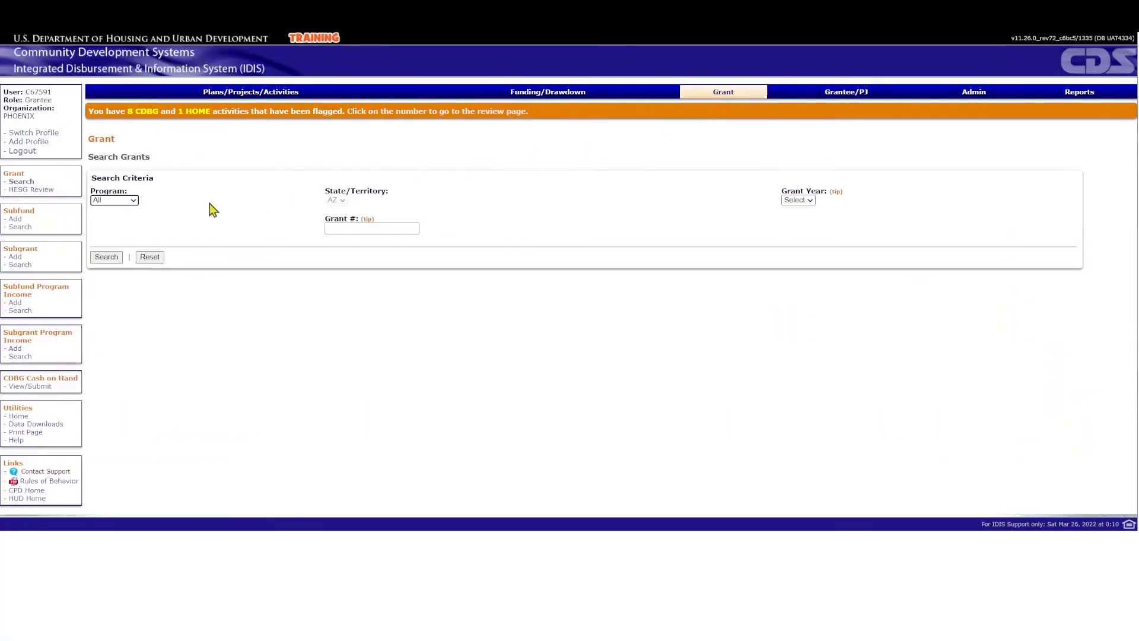
left_click(133, 203)
left_click(123, 232)
left_click(106, 257)
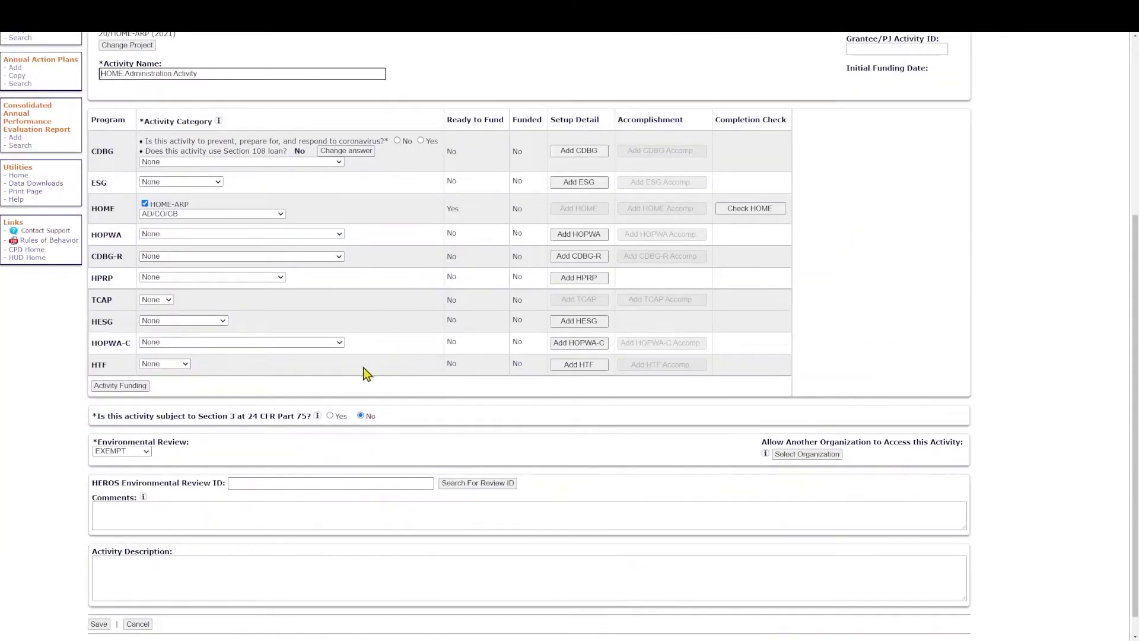
Step: Fund the activity with 155037.15 from the HOME AD funding source and save the funding line item
left_click(146, 390)
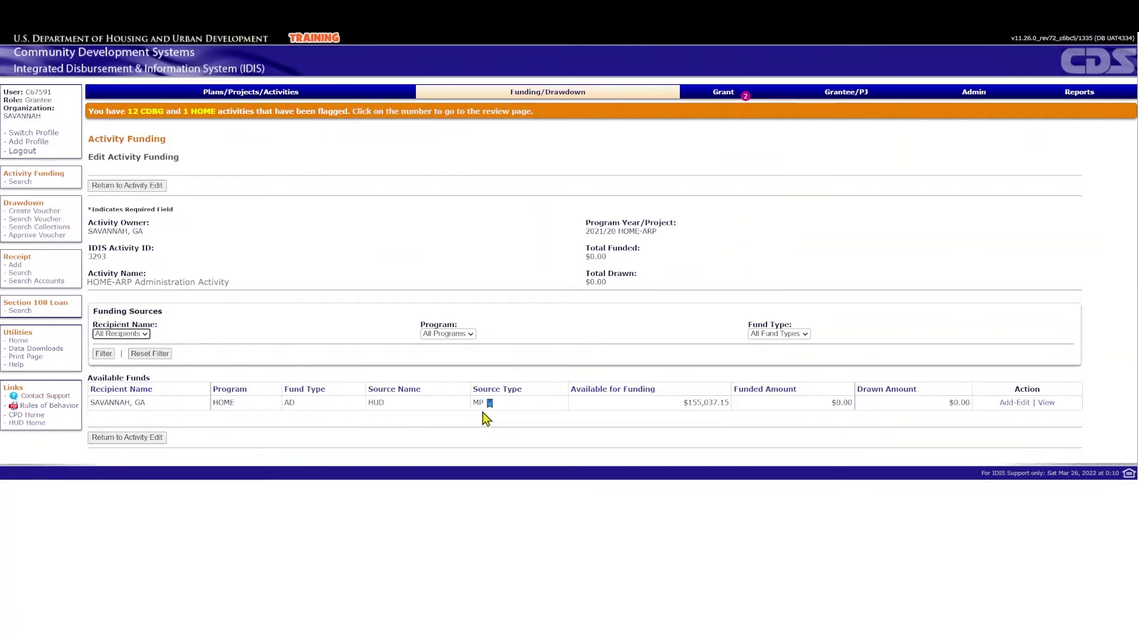
left_click(1014, 403)
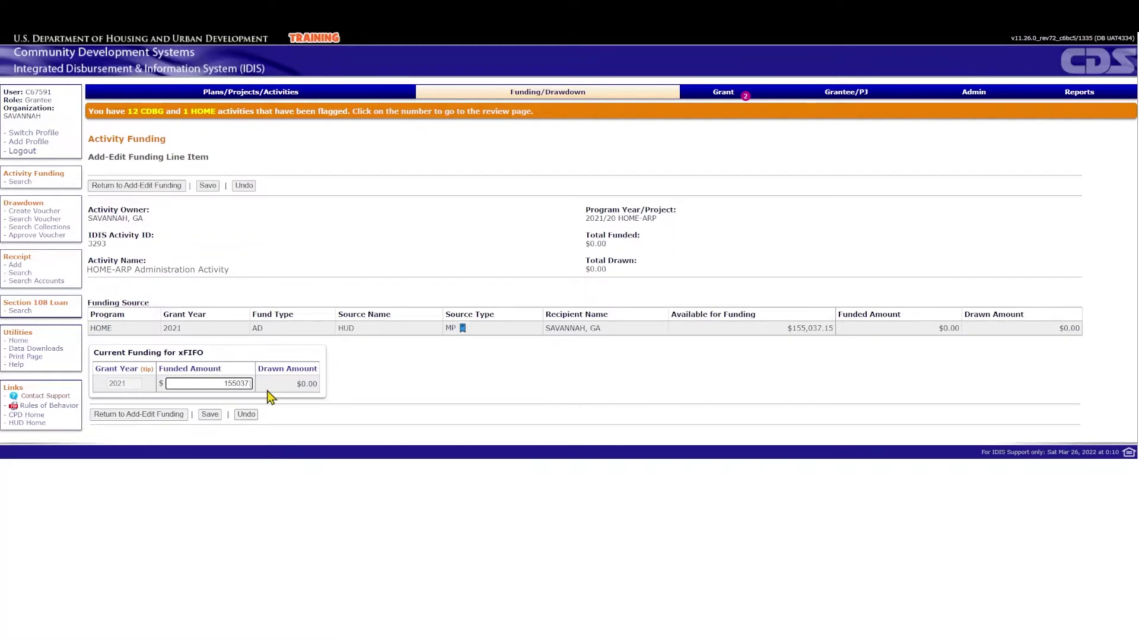
type(".15")
left_click(219, 419)
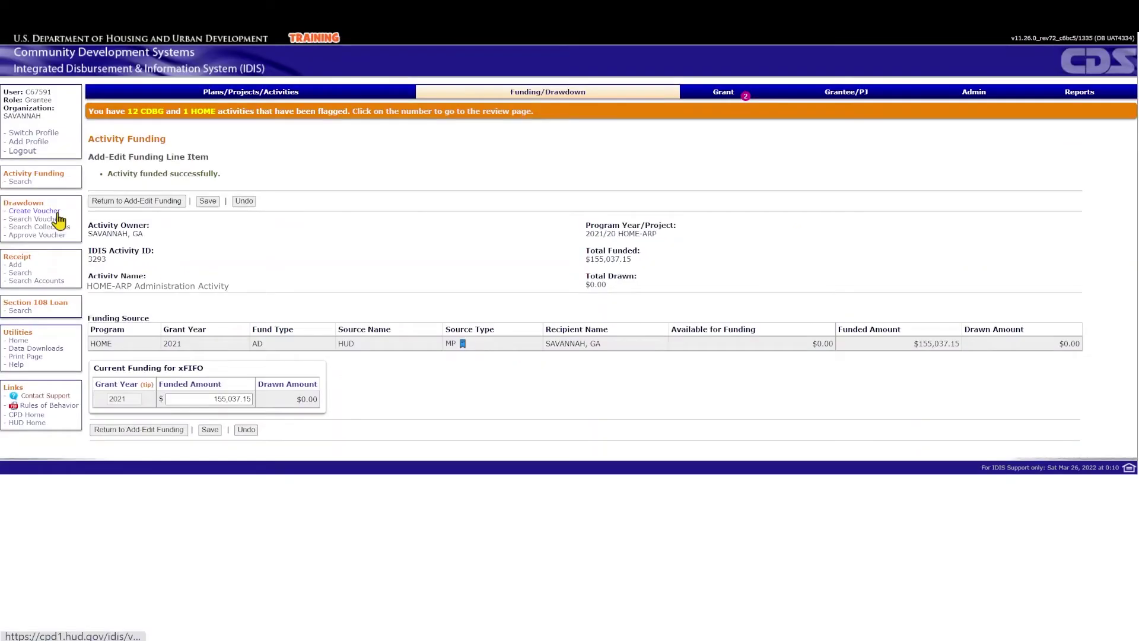
Step: Start a drawdown voucher and add HOME-ARP Administration Activity to it from a search of HOME program activities
left_click(58, 213)
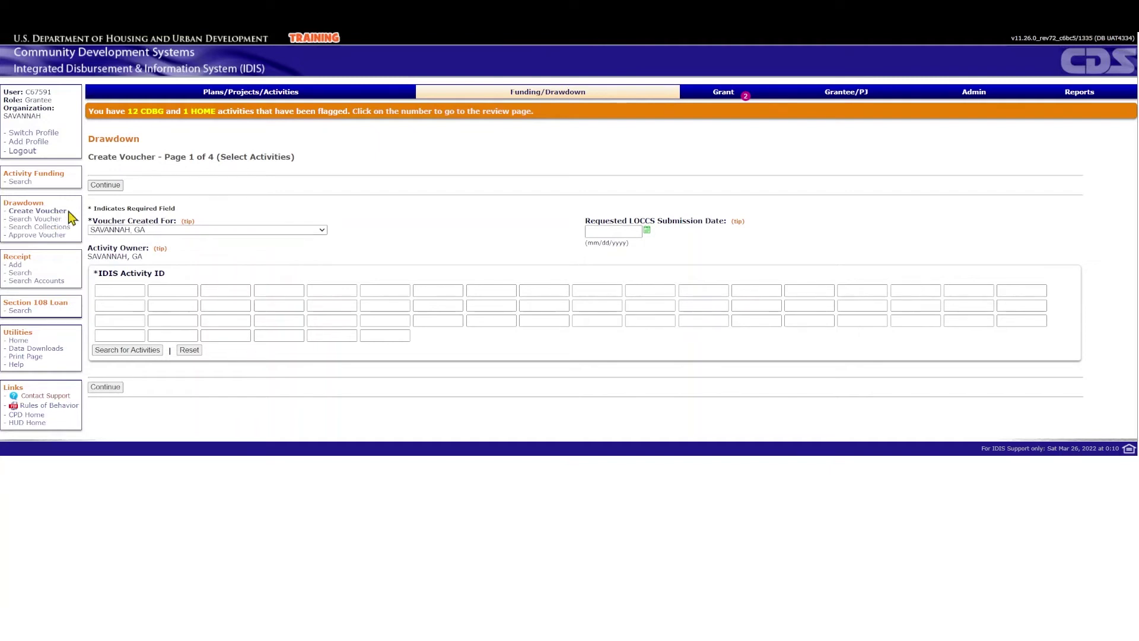
left_click(155, 351)
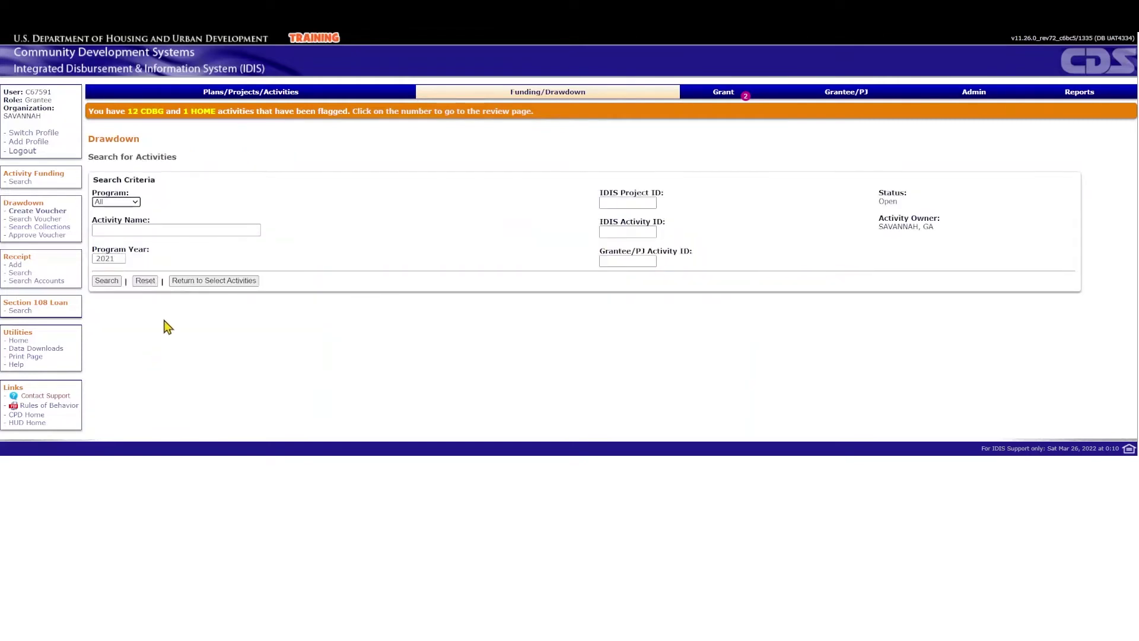
left_click(137, 202)
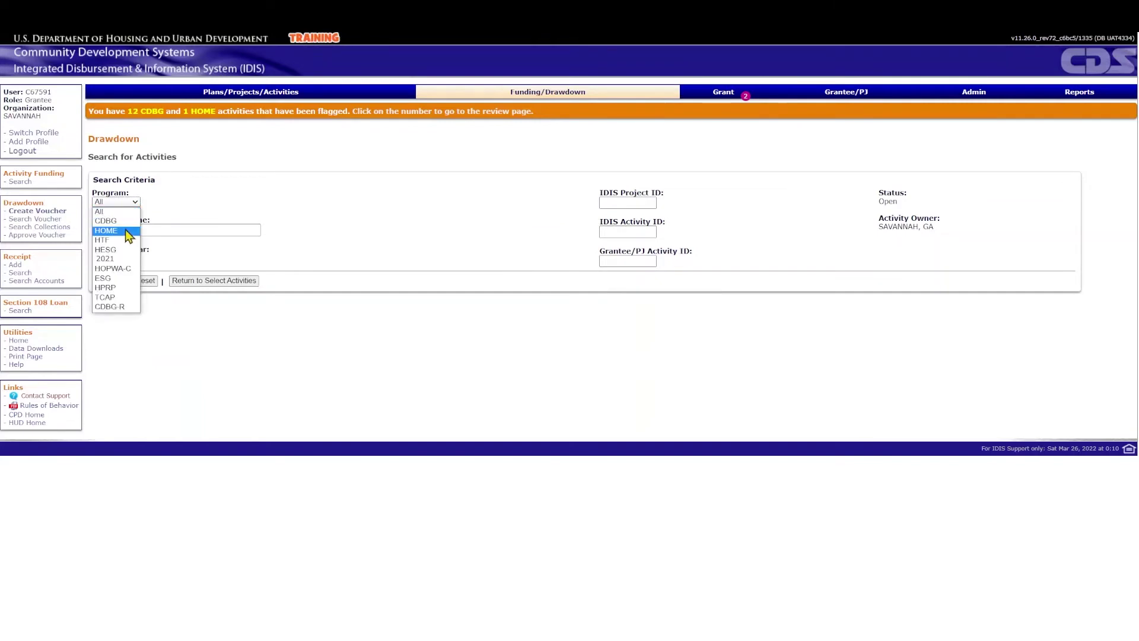
left_click(122, 250)
left_click(119, 280)
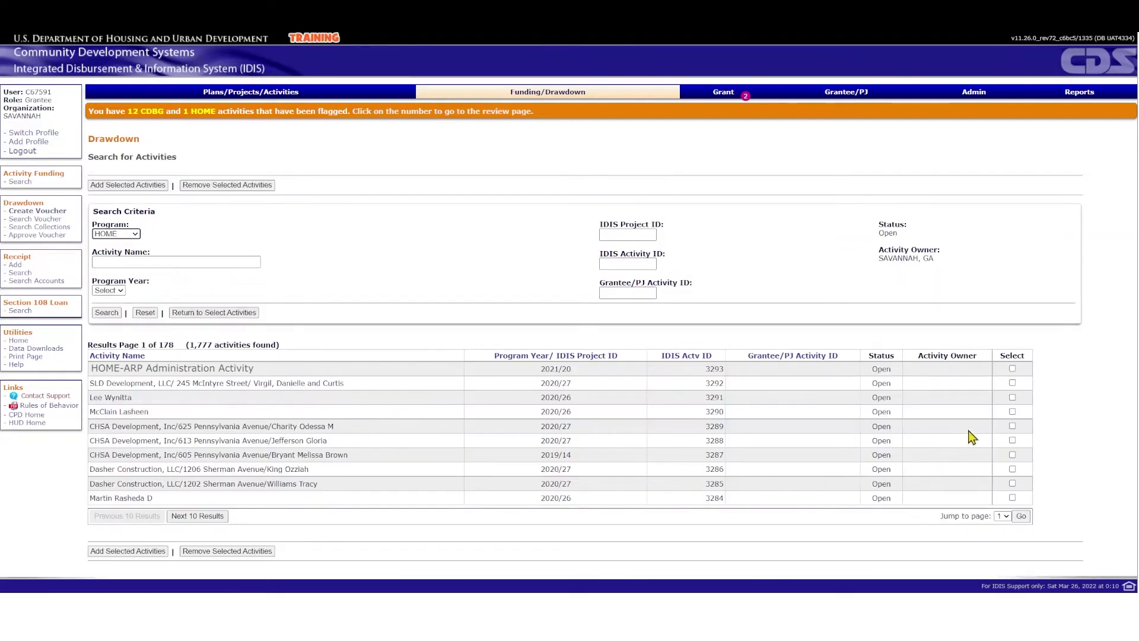
left_click(1012, 368)
left_click(156, 554)
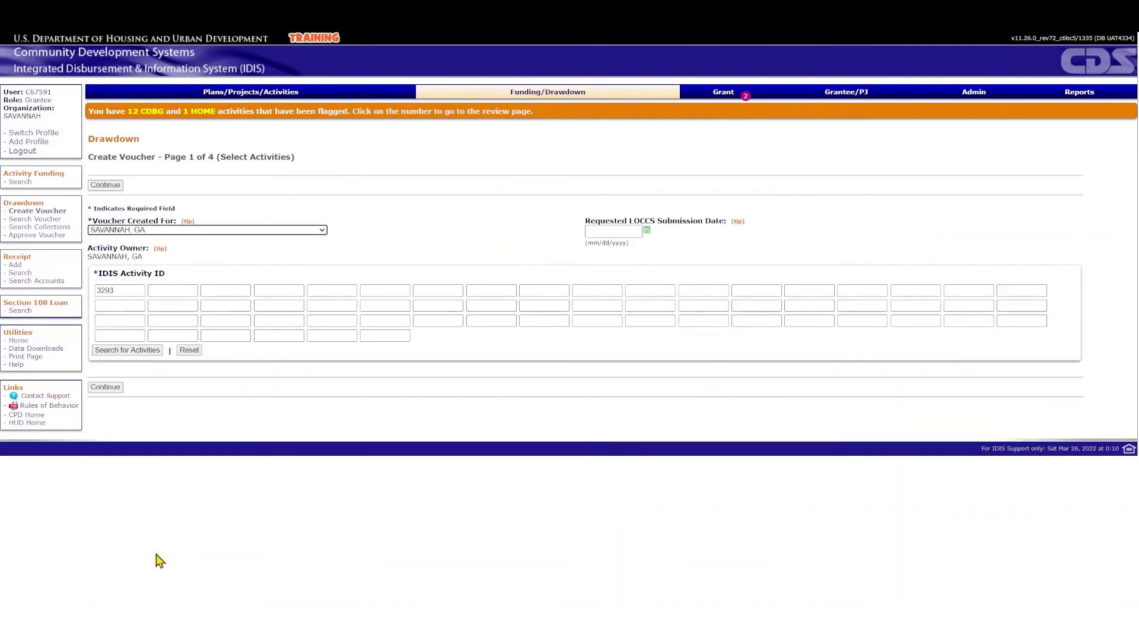
Step: Set the voucher's drawdown amount to 38000 and agree to the HOME-ARP drawdown certification
left_click(122, 392)
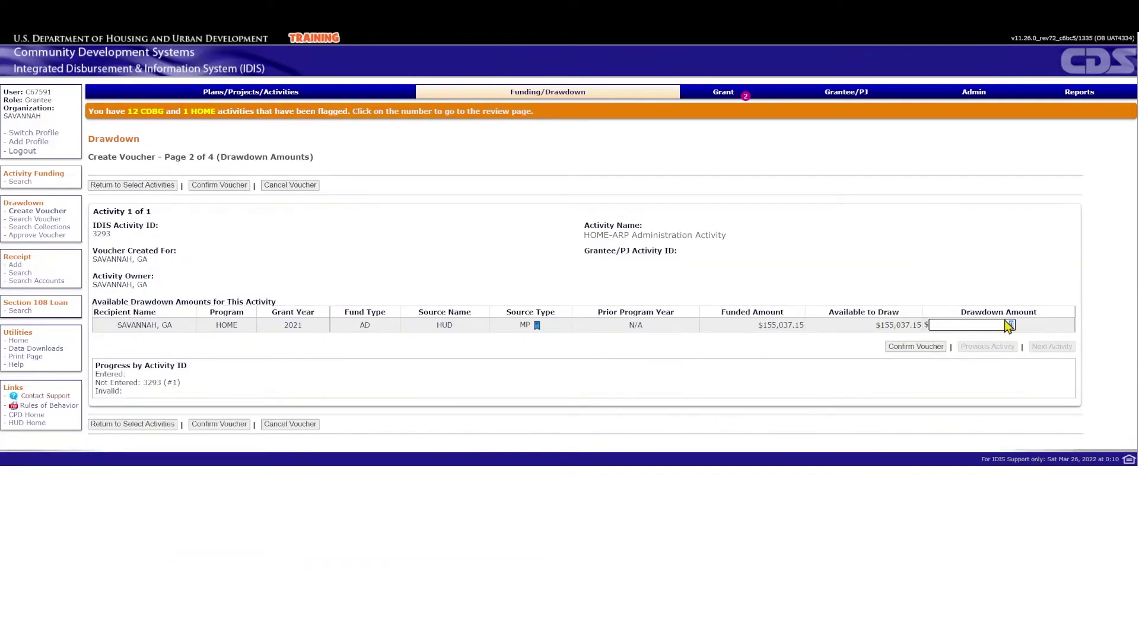
left_click_drag(1009, 325, 1019, 320)
type("38000")
left_click(943, 348)
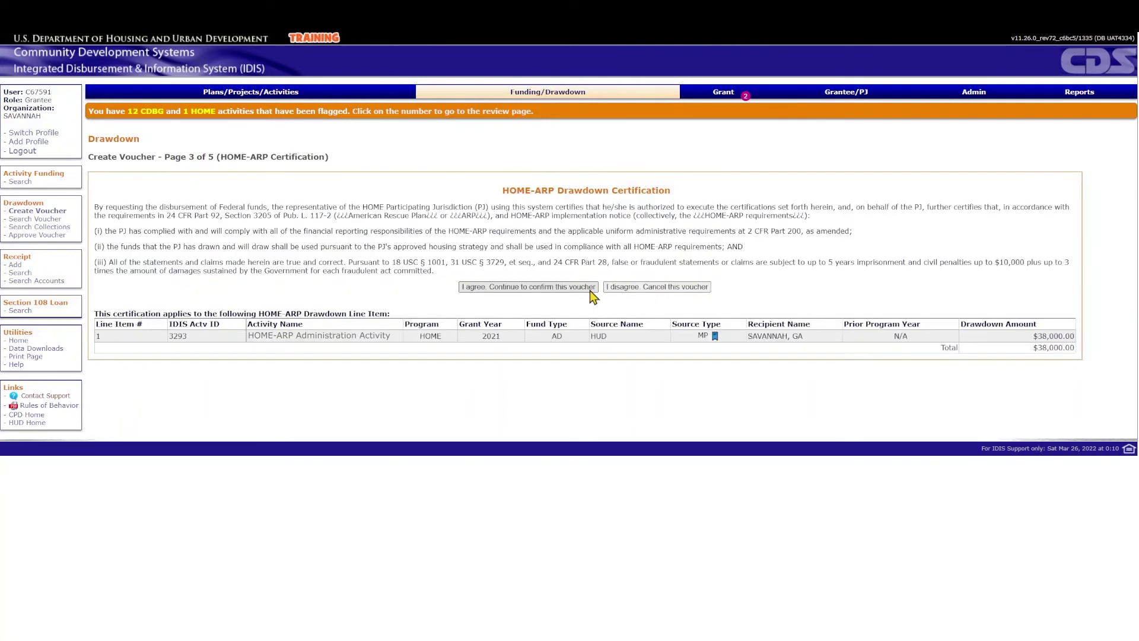
left_click(591, 287)
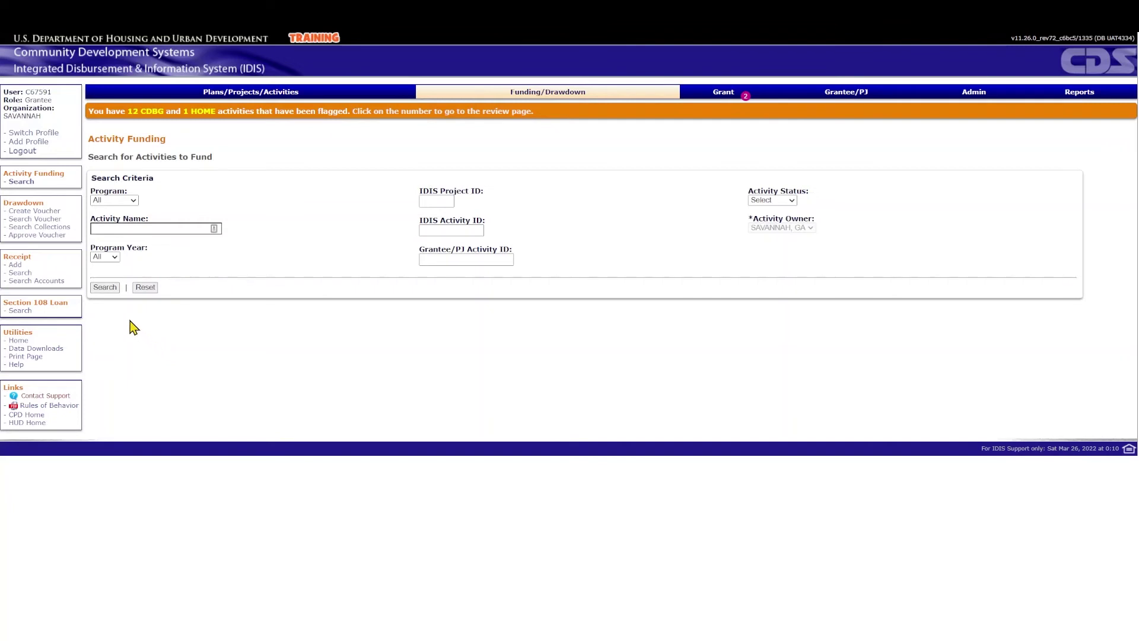
Step: Search the vouchers awaiting approval and approve the $38,000.00 line item for HOME-ARP Administration Activity
left_click(61, 236)
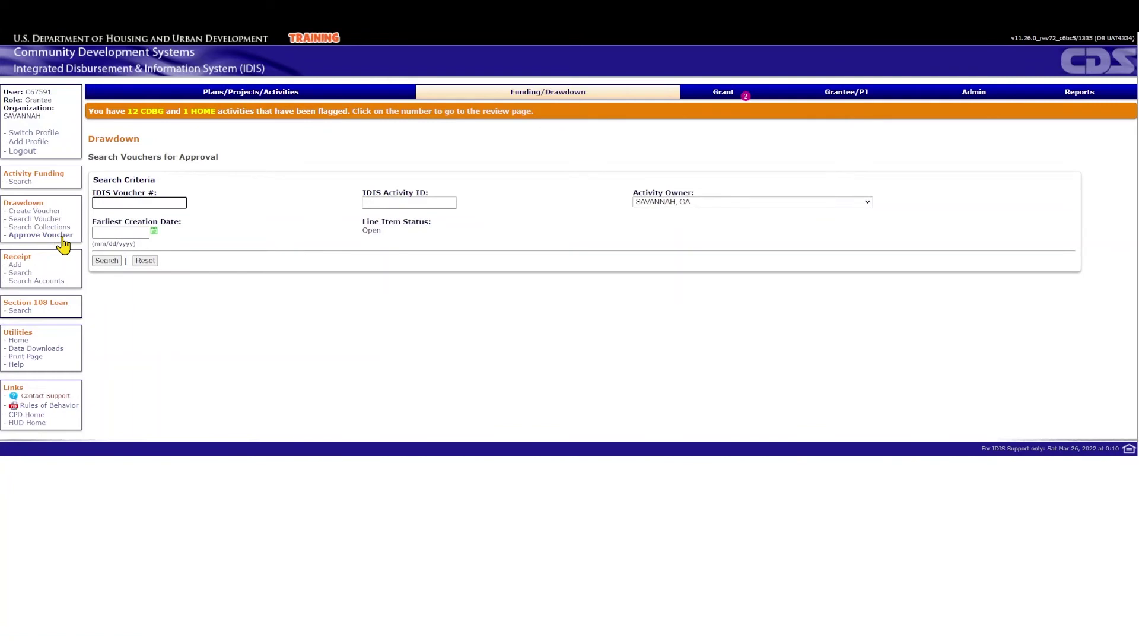
left_click(108, 261)
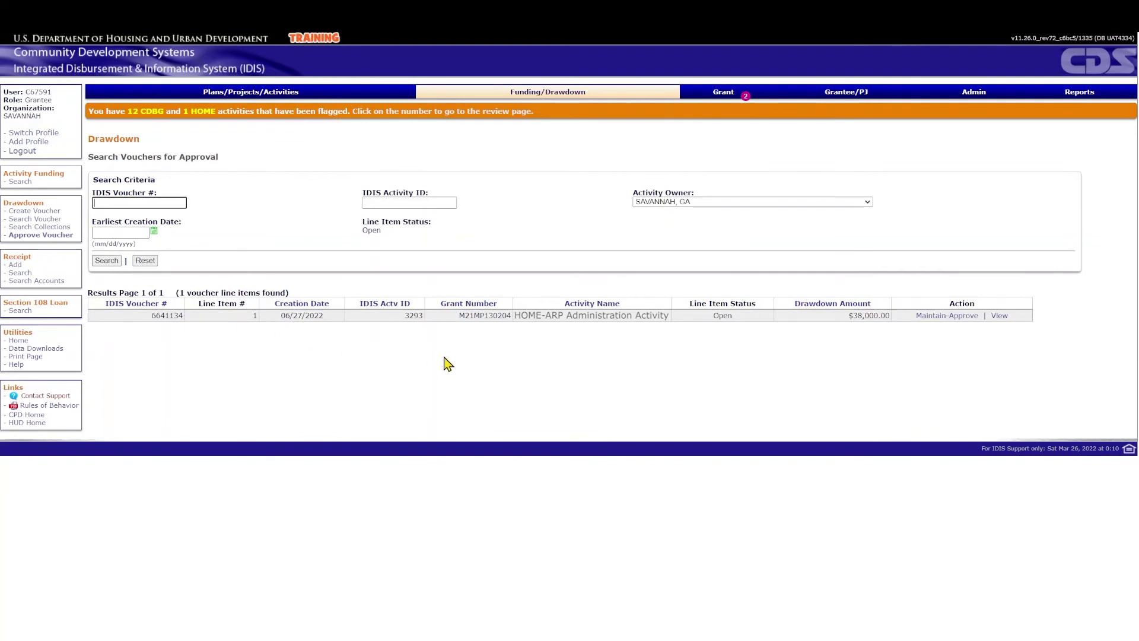
left_click(973, 323)
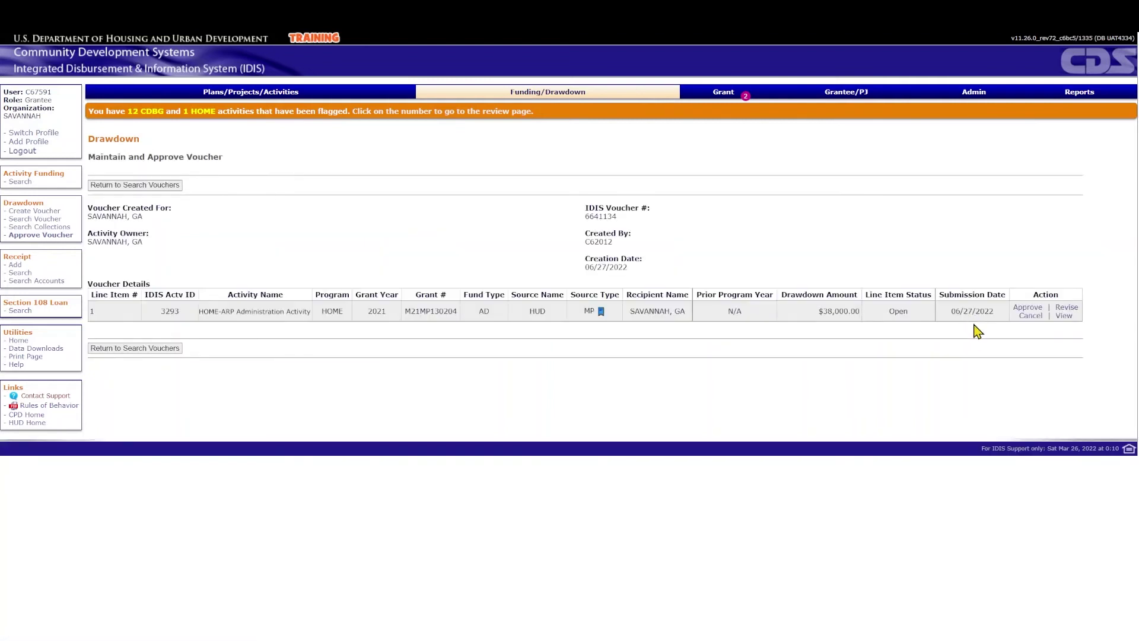
left_click(1018, 311)
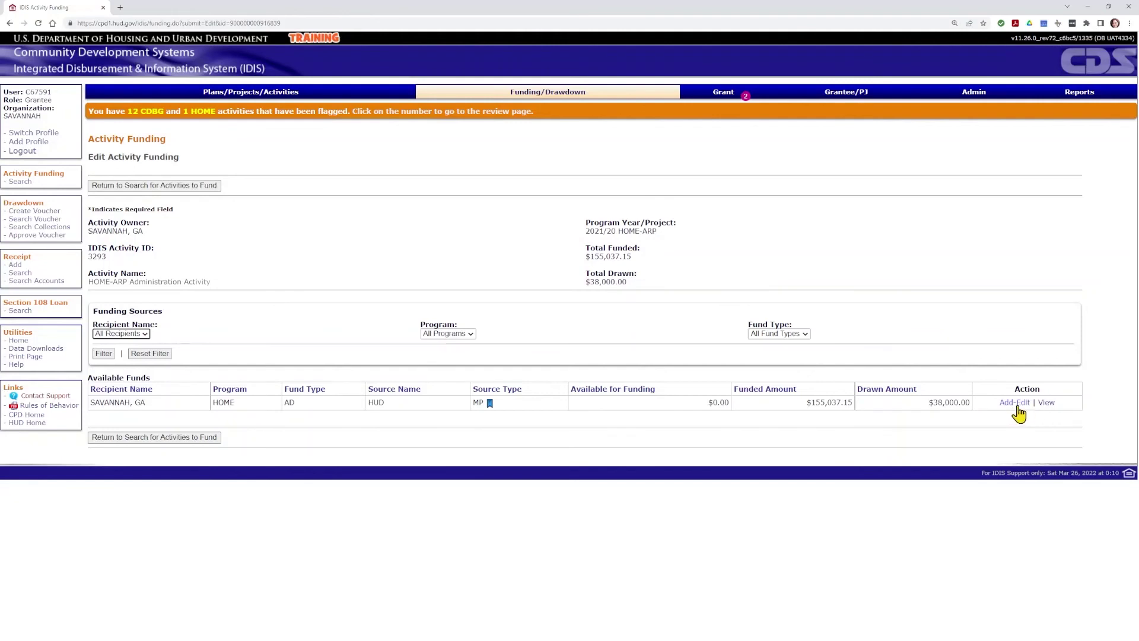
Step: Change the funded amount on the activity's HOME AD funding line item and save it
left_click(1025, 406)
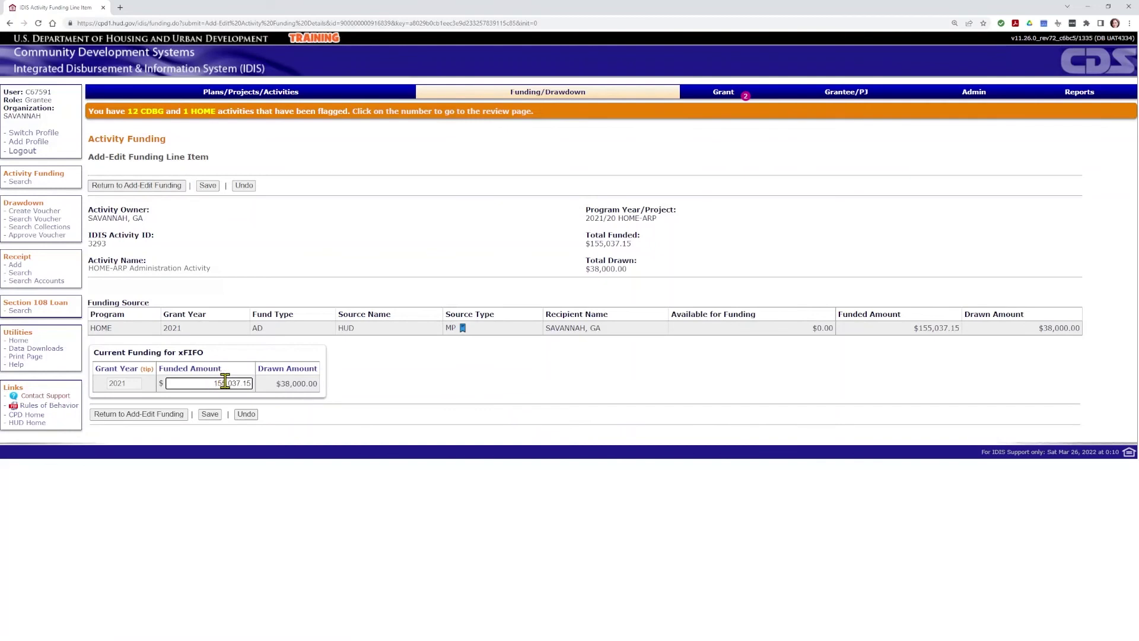
left_click_drag(222, 384, 226, 383)
type("0")
left_click(210, 414)
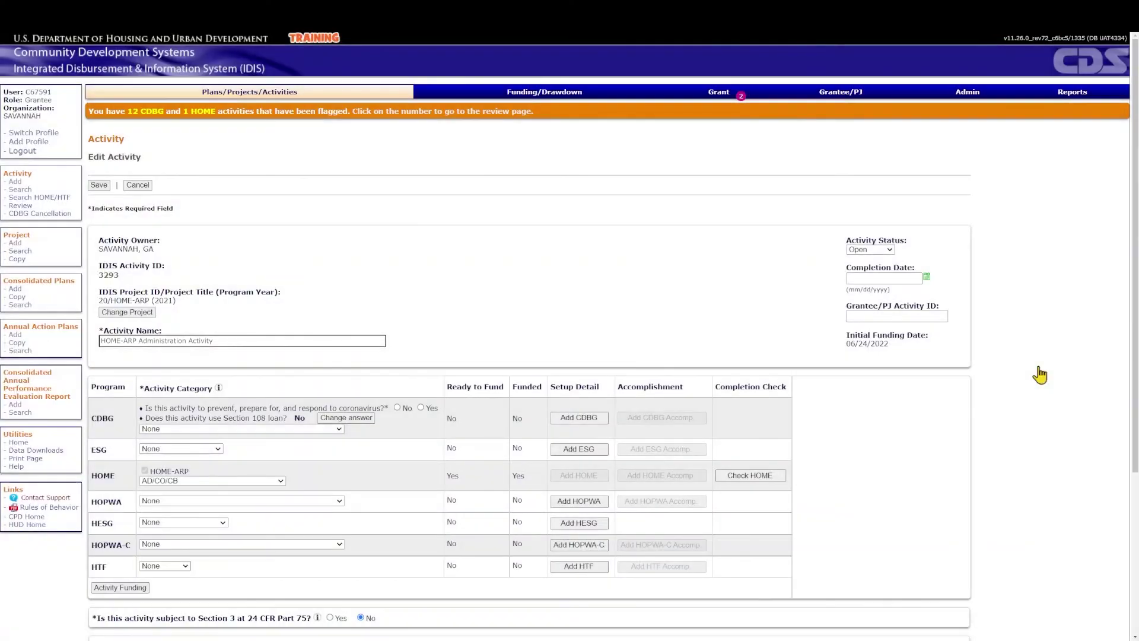
Step: Run the HOME completion check on the HOME-ARP Administration Activity
left_click(776, 484)
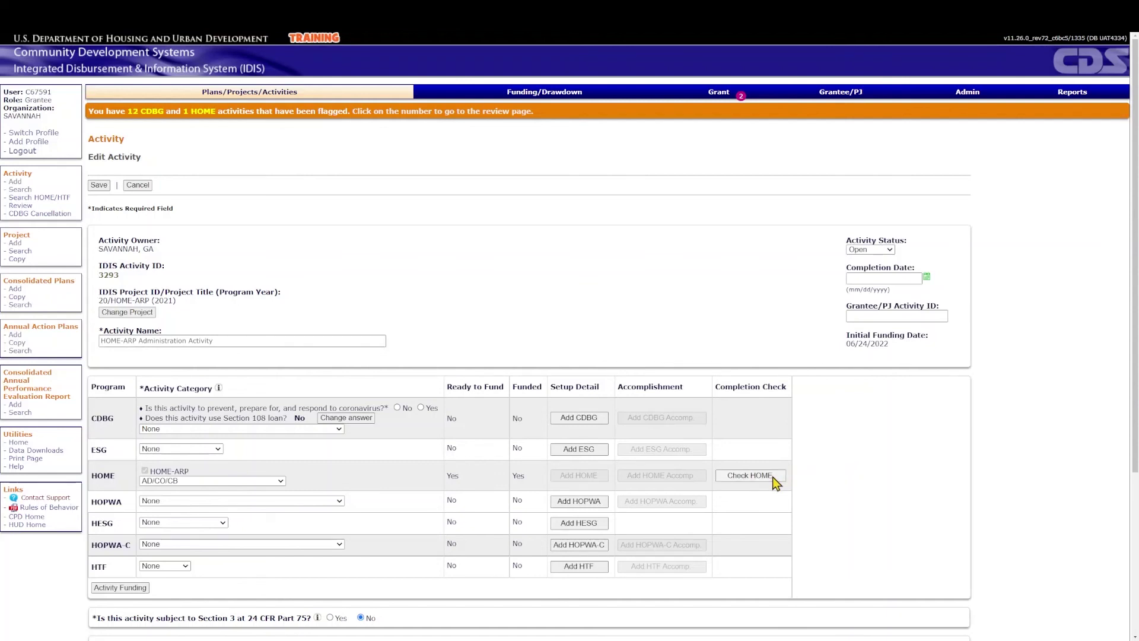